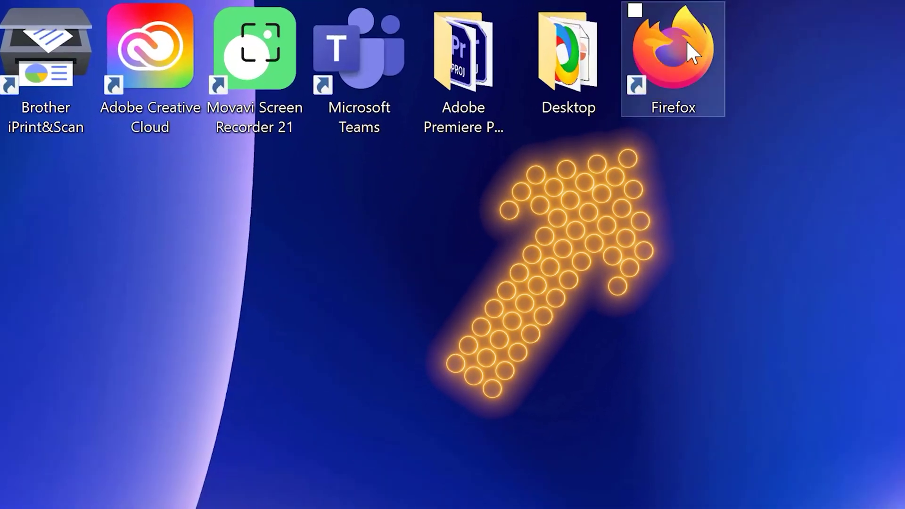
- Launch Firefox, load google.co, and start a new Google account from Gmail's Create an account link
double_click(682, 51)
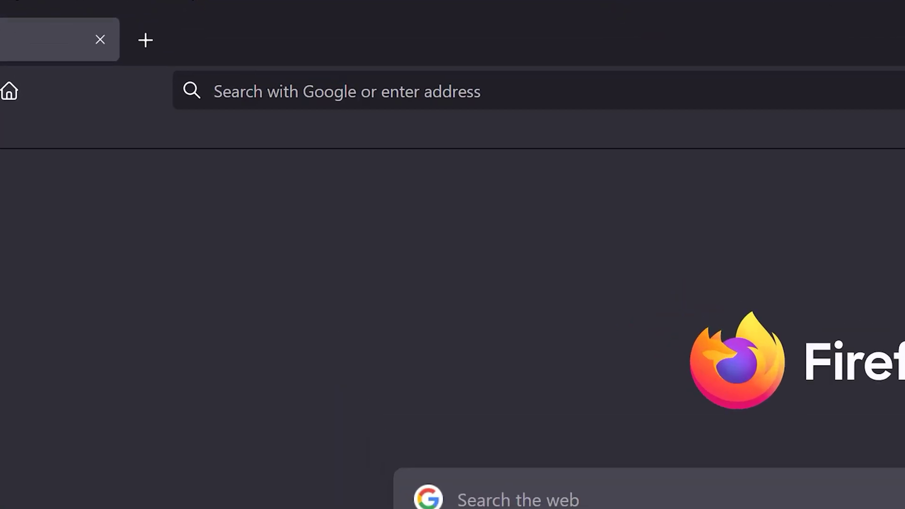
text(google.com)
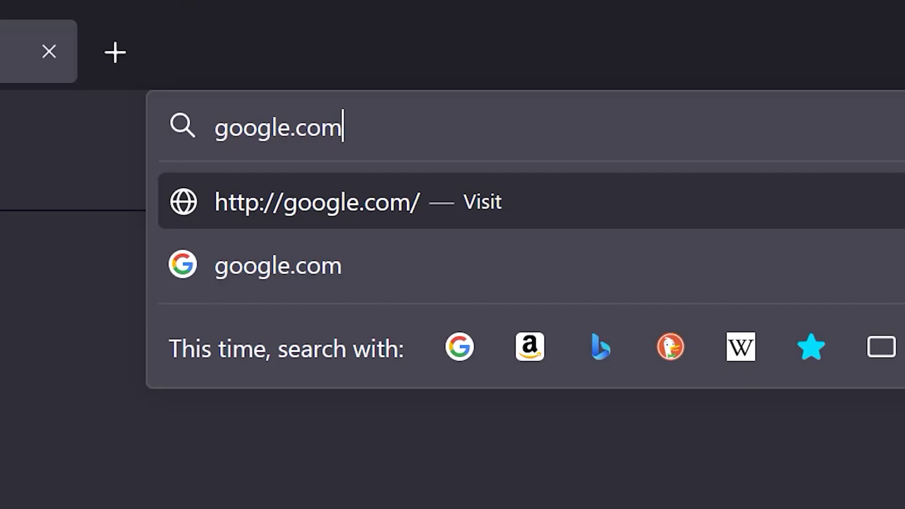
key(Return)
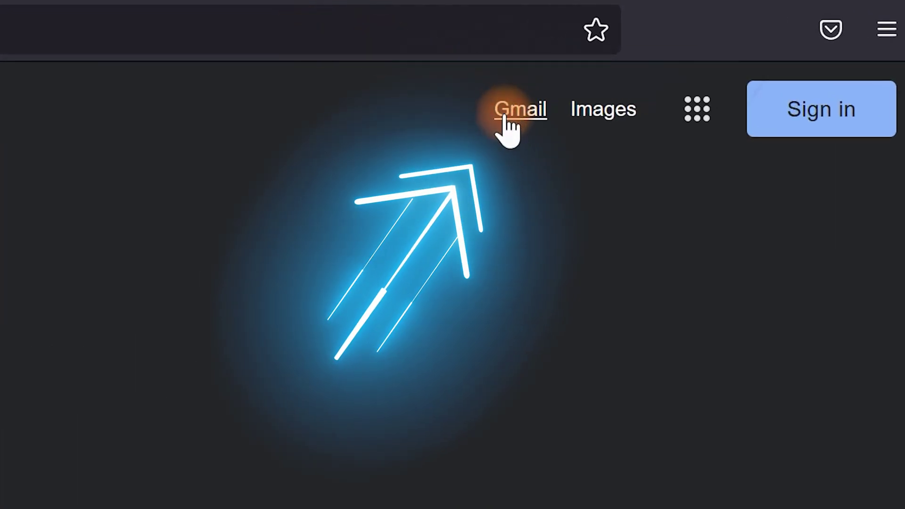
click(504, 117)
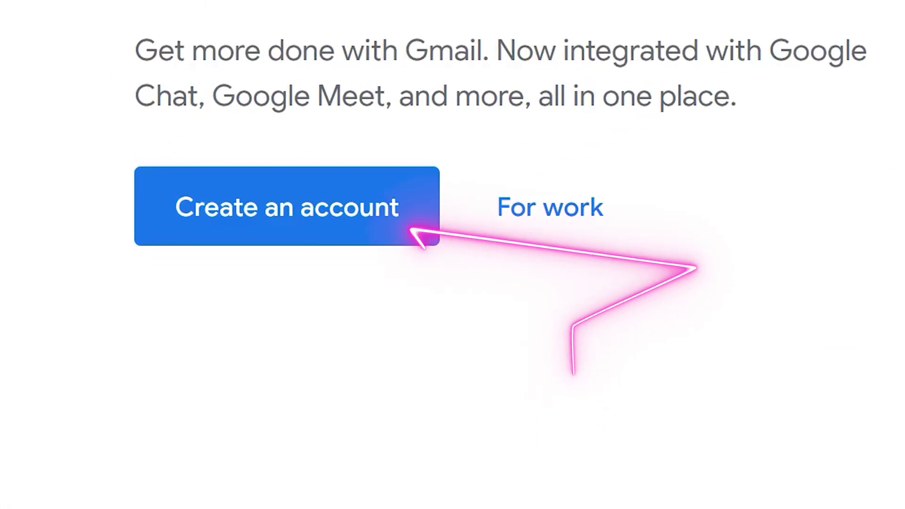
click(339, 219)
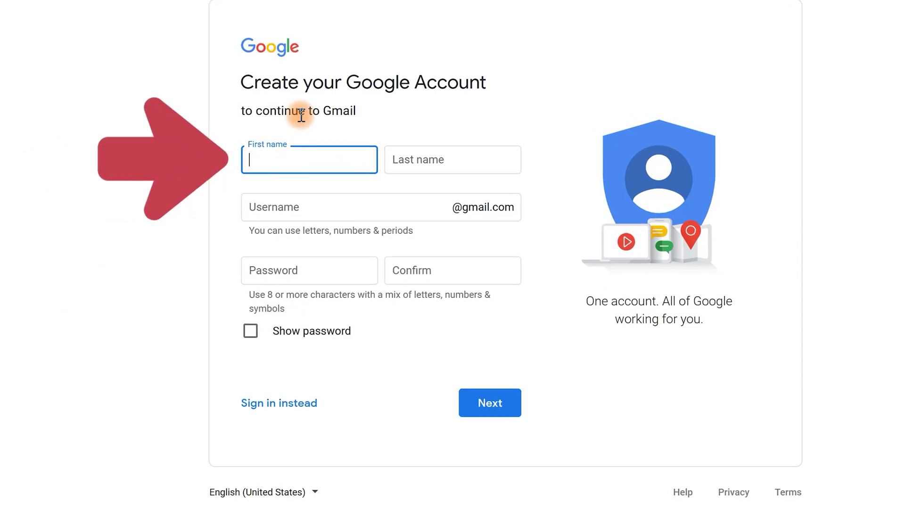
- Fill in the new account's first name, last name and password on the sign-up form
text(Madi)
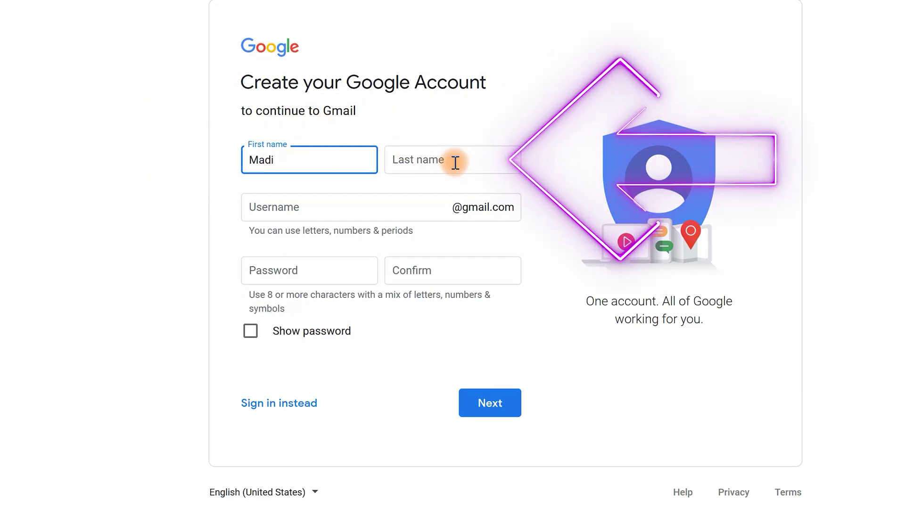
click(468, 162)
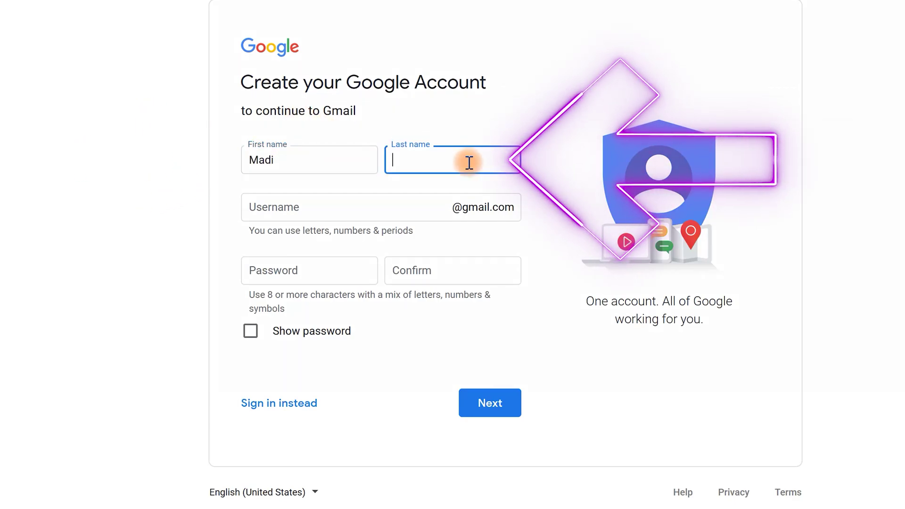
text(Techs)
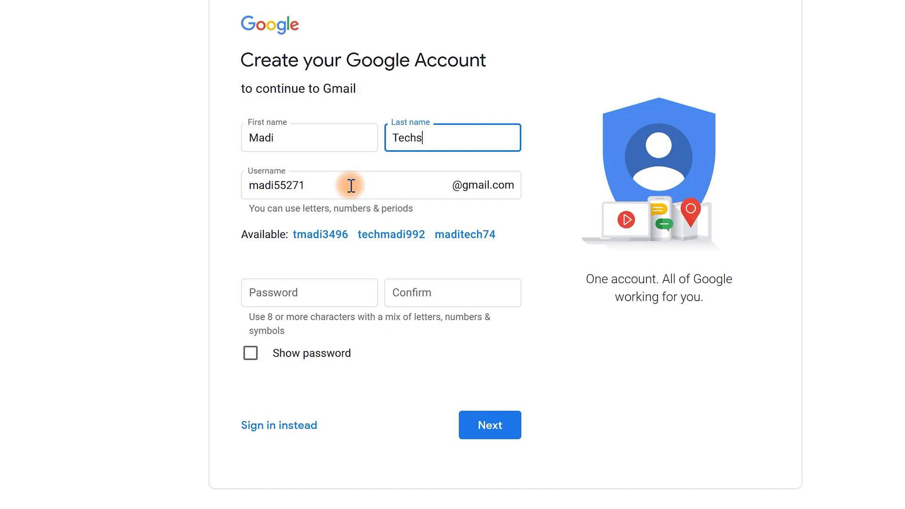
click(343, 291)
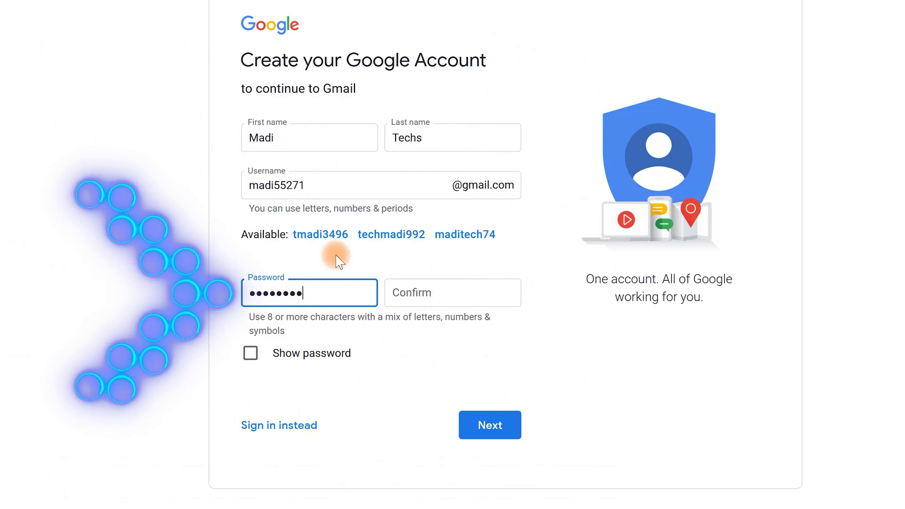
text(12)
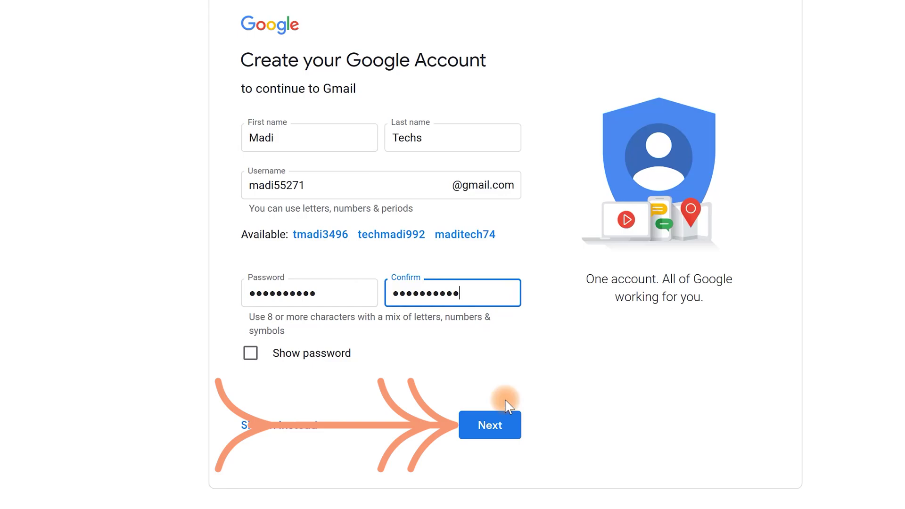
- Submit the name form and leave the phone country code at Austria
click(493, 425)
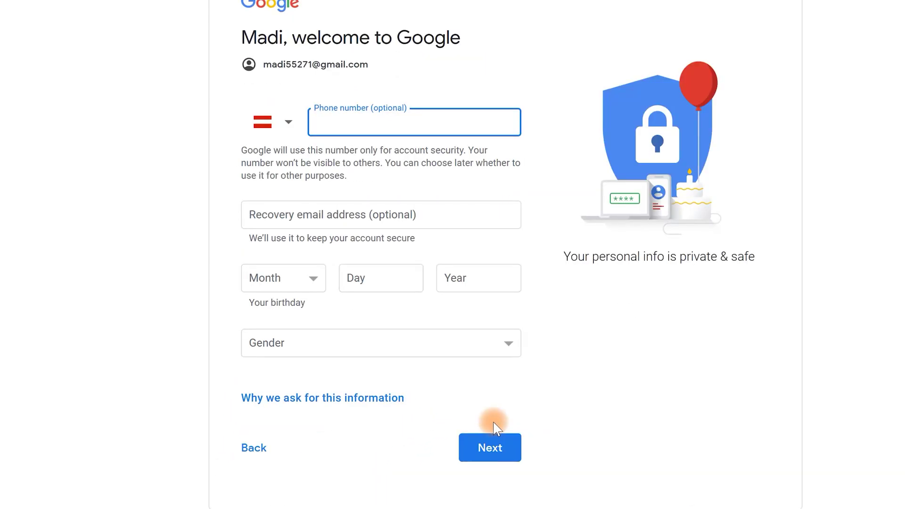
click(281, 126)
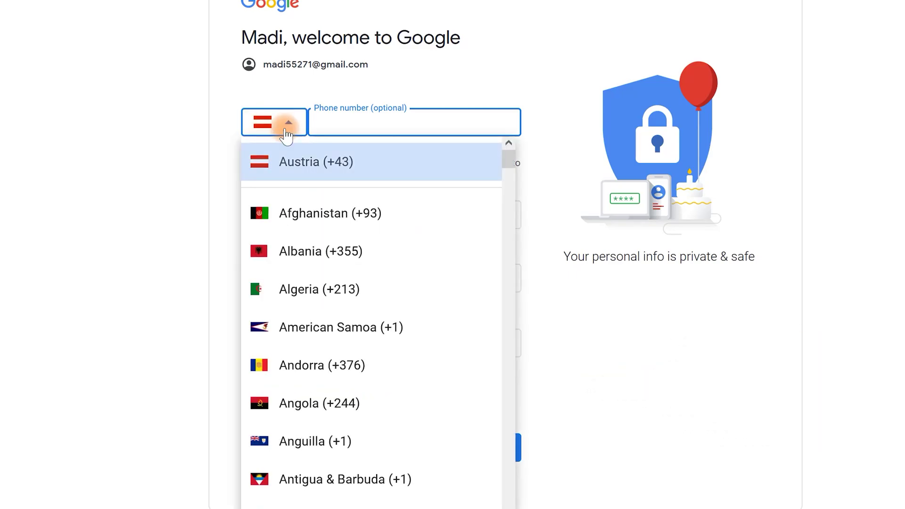
click(451, 124)
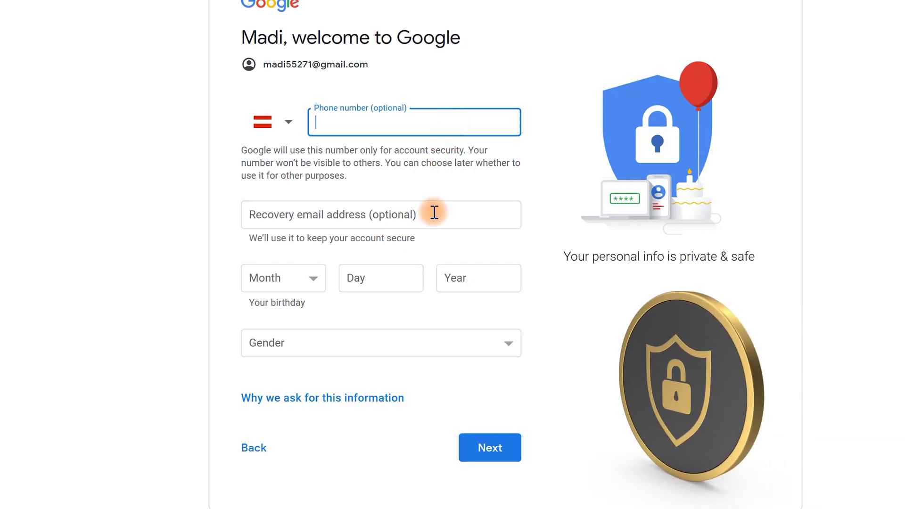
- Set the birthday to January 1, 1990 and the gender to Male
click(311, 280)
click(266, 305)
click(364, 279)
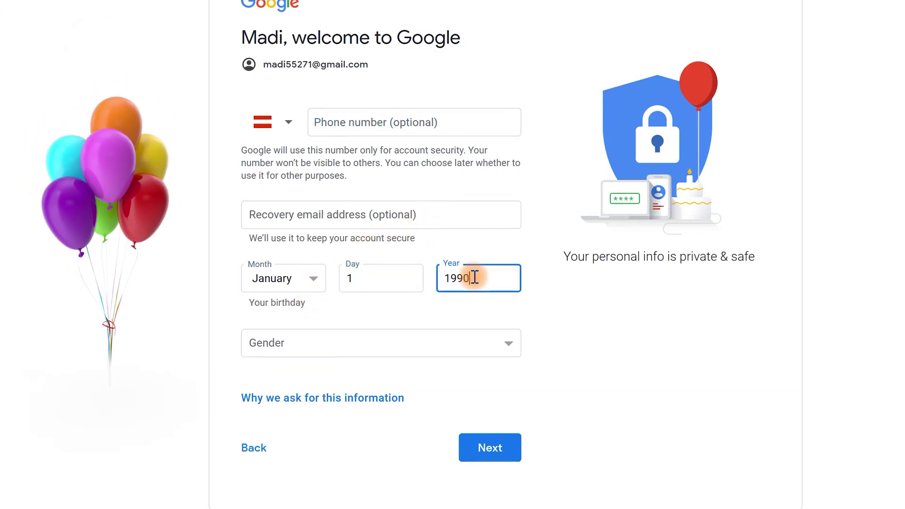
click(452, 340)
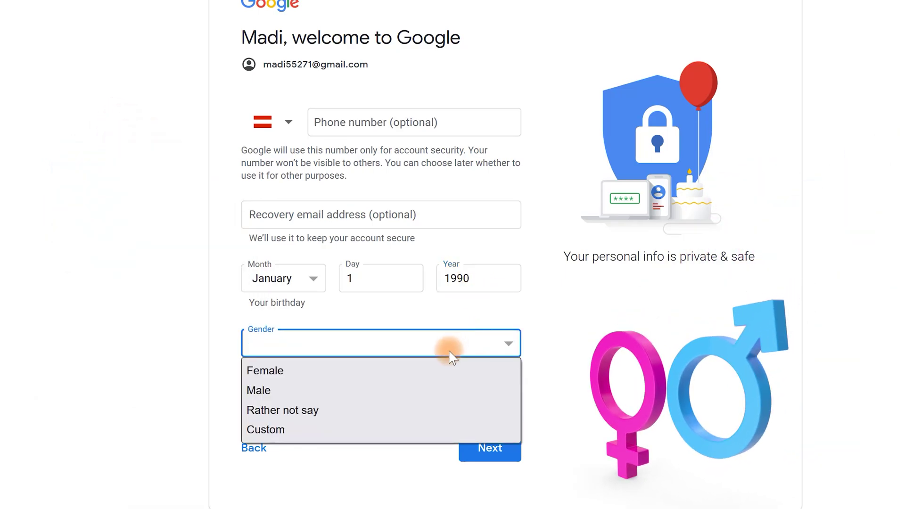
click(434, 391)
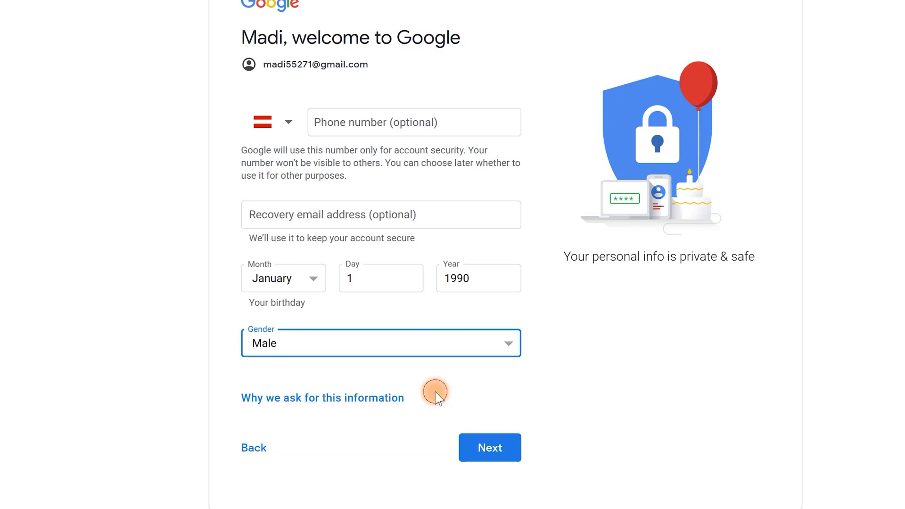
- Submit the birthday, choose Express personalization, confirm cookie settings and accept Google's privacy terms
click(497, 445)
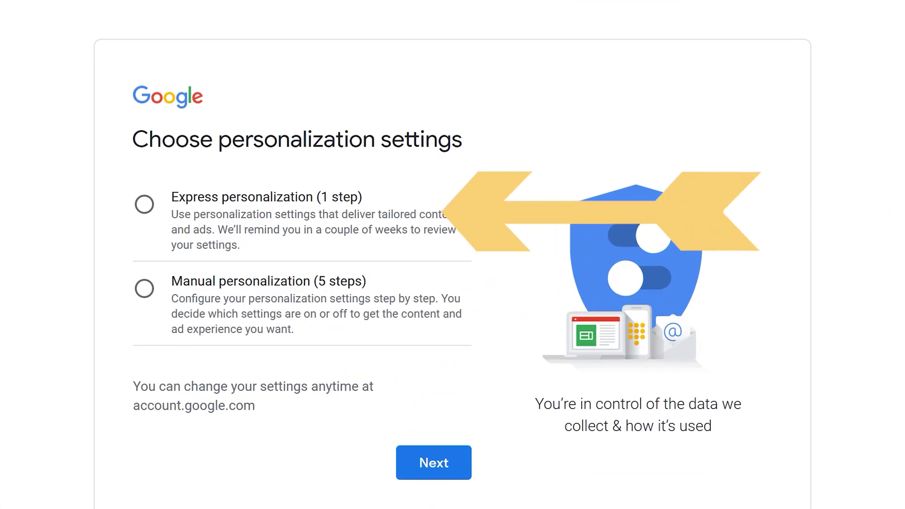
click(345, 220)
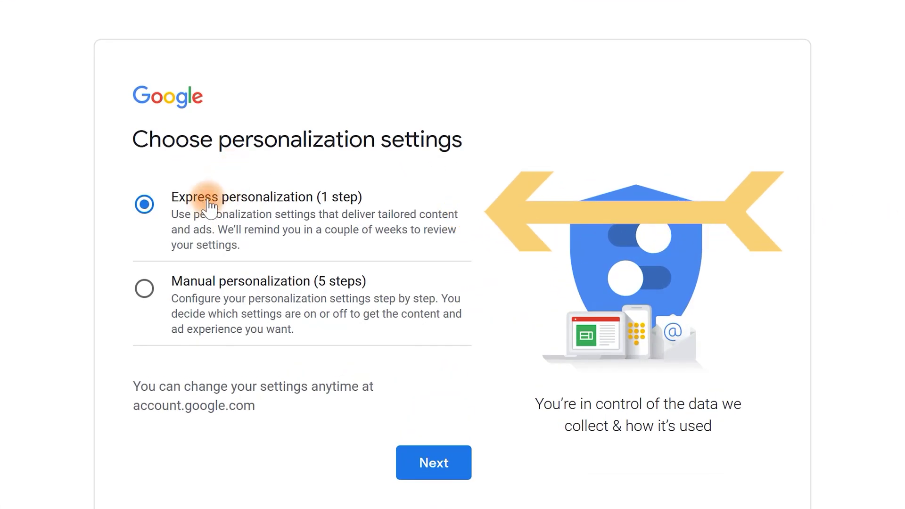
click(430, 466)
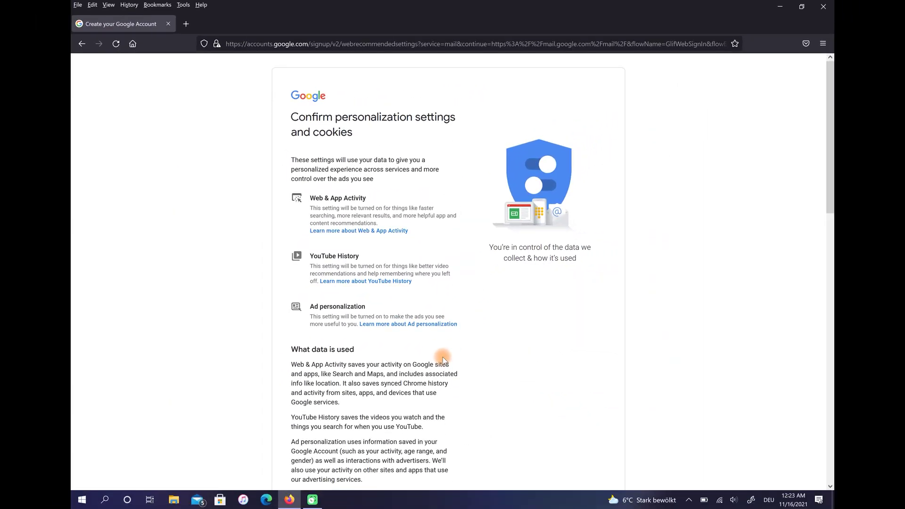
scroll(442, 357, down, 15)
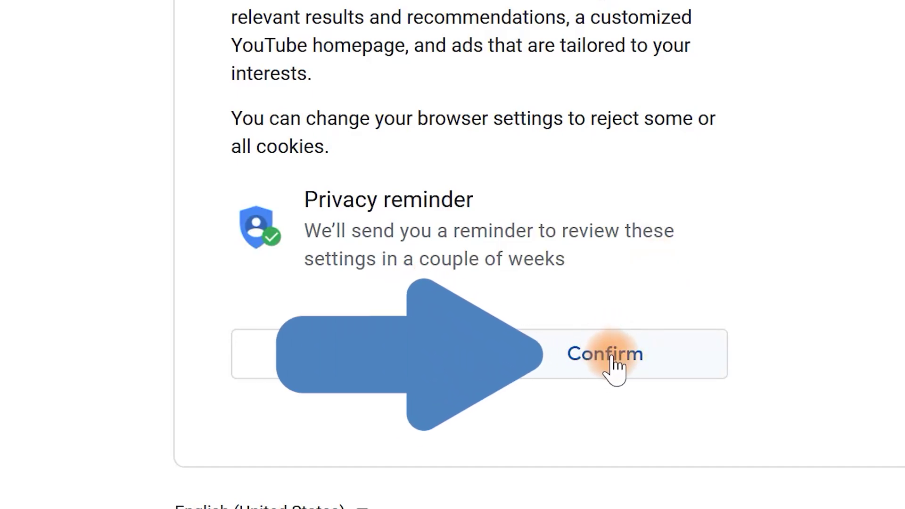
click(612, 363)
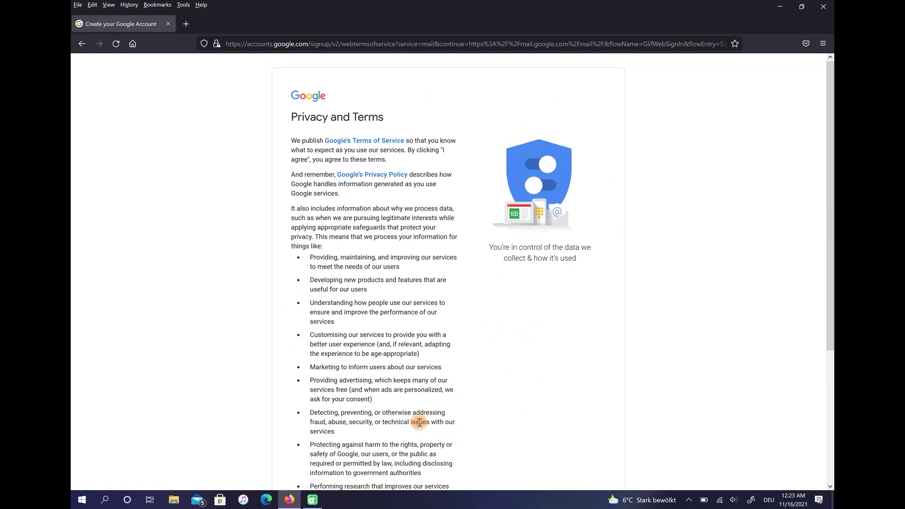
scroll(420, 422, down, 5)
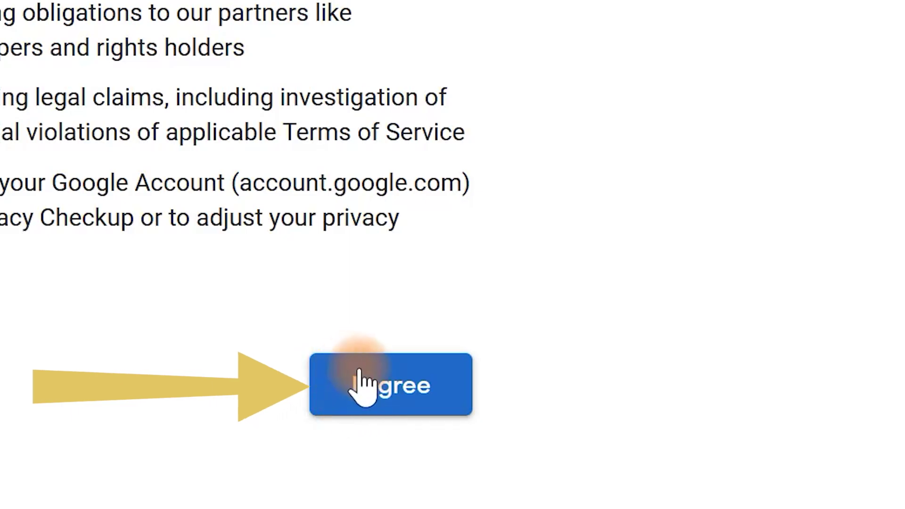
click(360, 375)
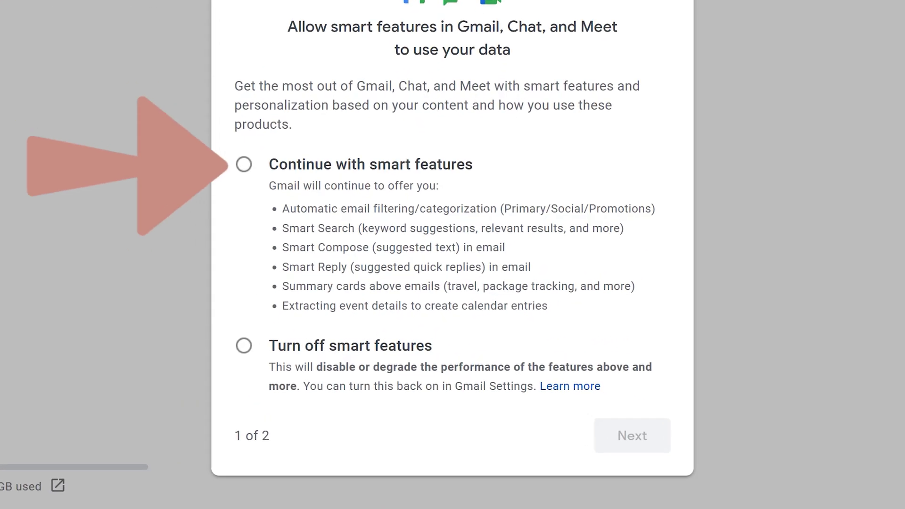
- Keep Gmail smart features and other-product personalization on, then reload Gmail
click(408, 170)
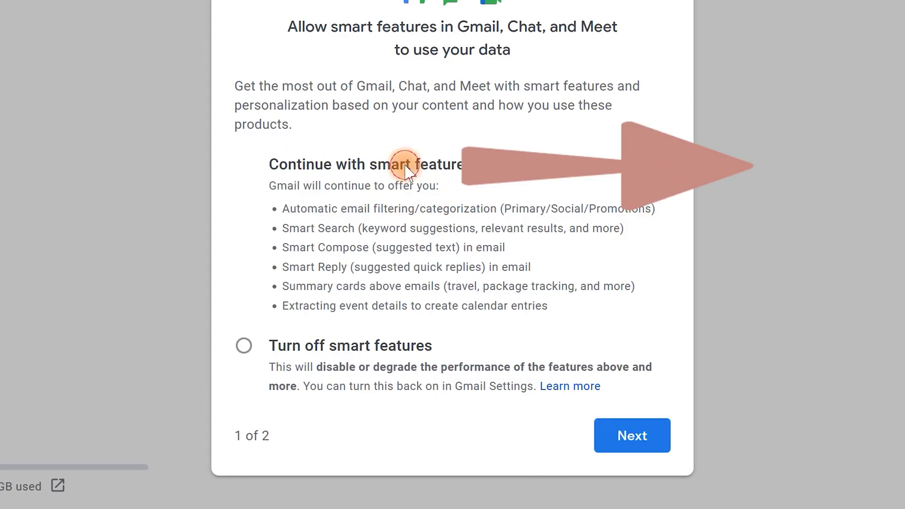
click(626, 438)
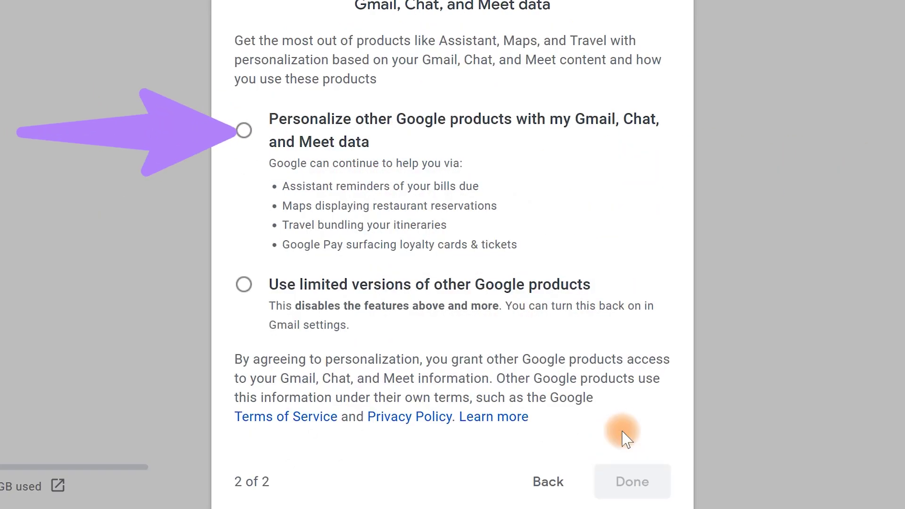
click(542, 120)
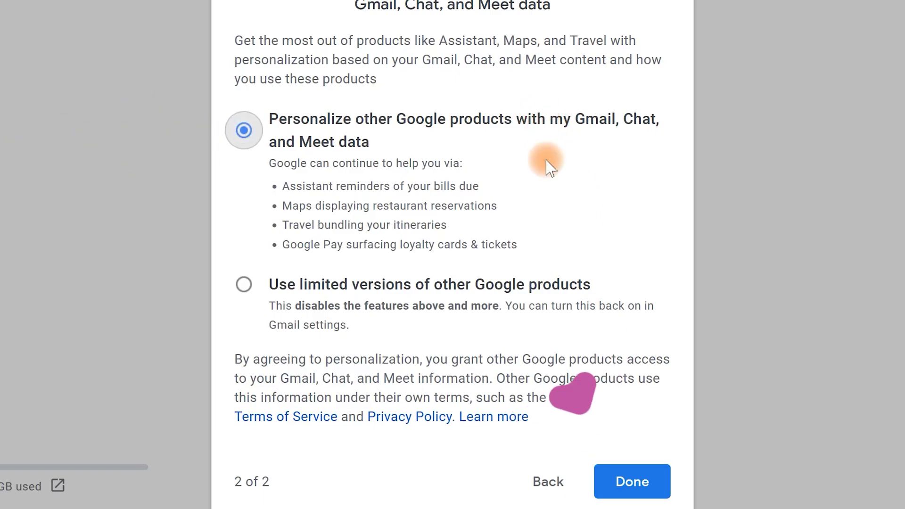
click(630, 480)
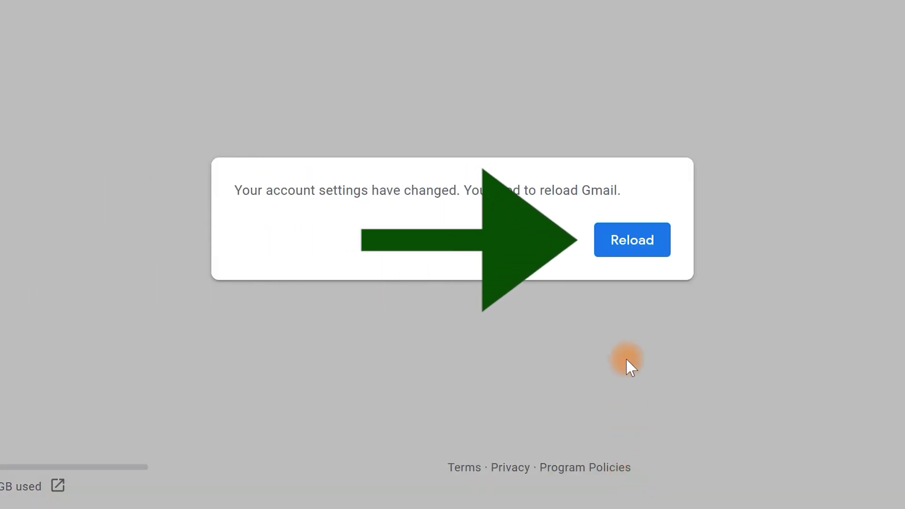
click(629, 241)
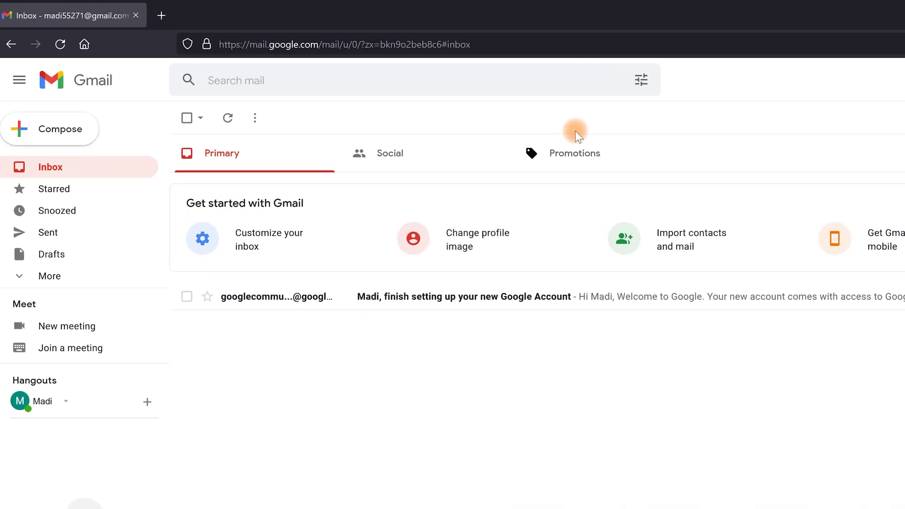
- Go to youtube.com in the address bar
click(863, 38)
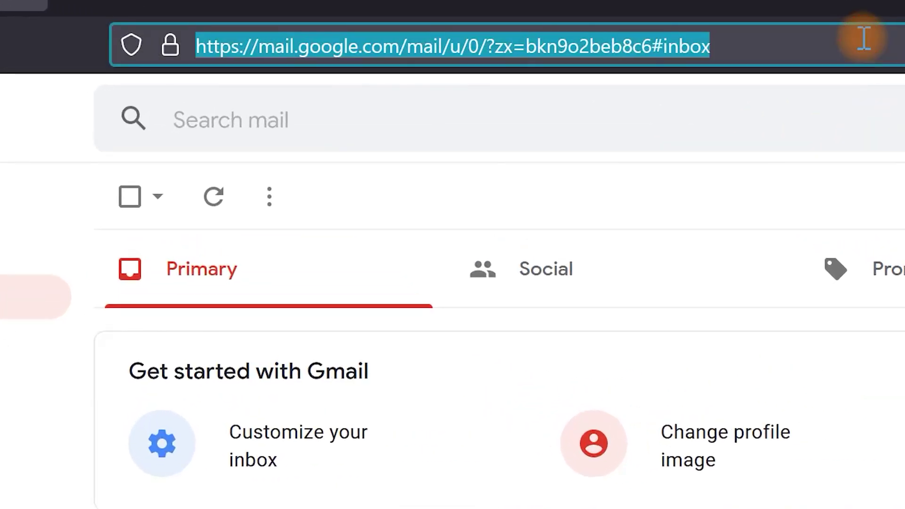
text(youtube.com)
key(Return)
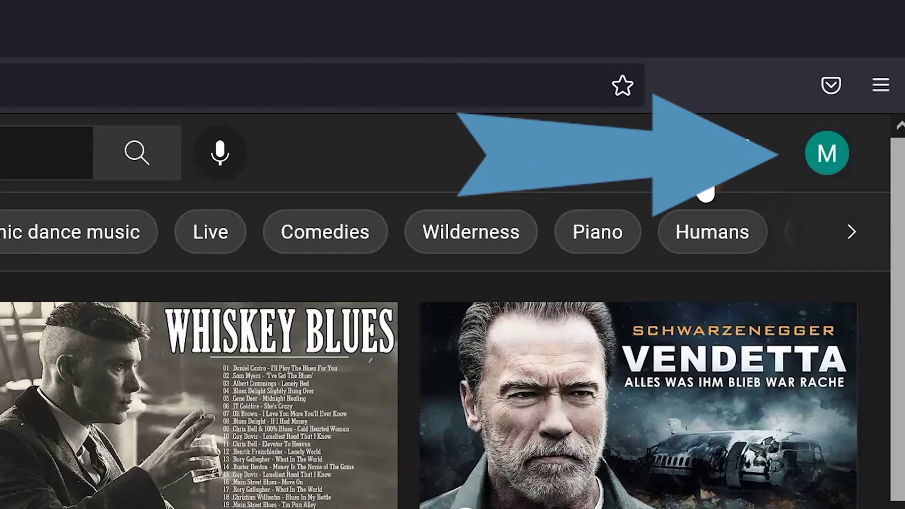
- Choose 'Create a channel' from the YouTube account avatar menu
click(830, 160)
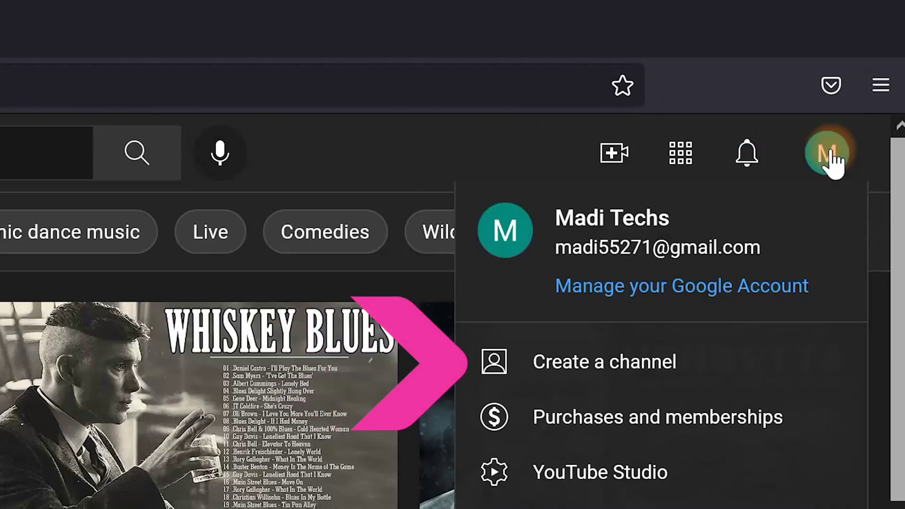
click(733, 368)
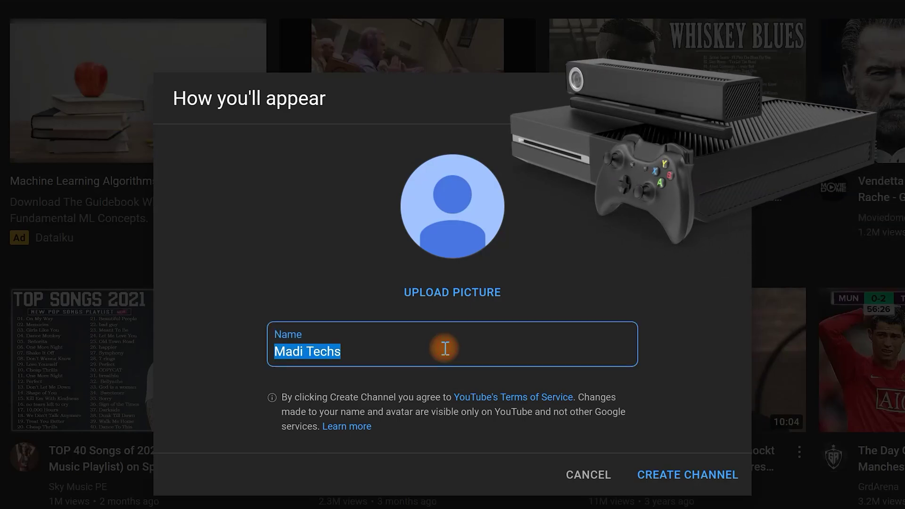
- Change the channel name to Games2022 and create the channel
text(es2022)
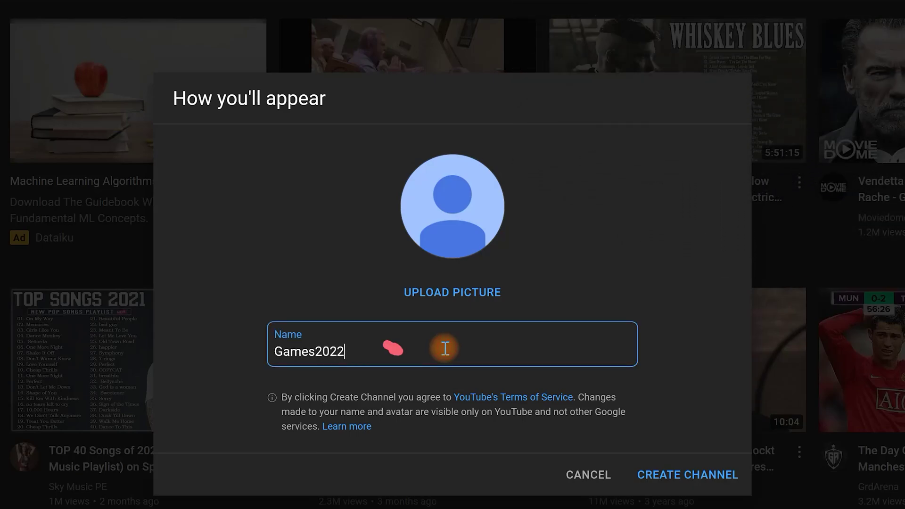
click(684, 477)
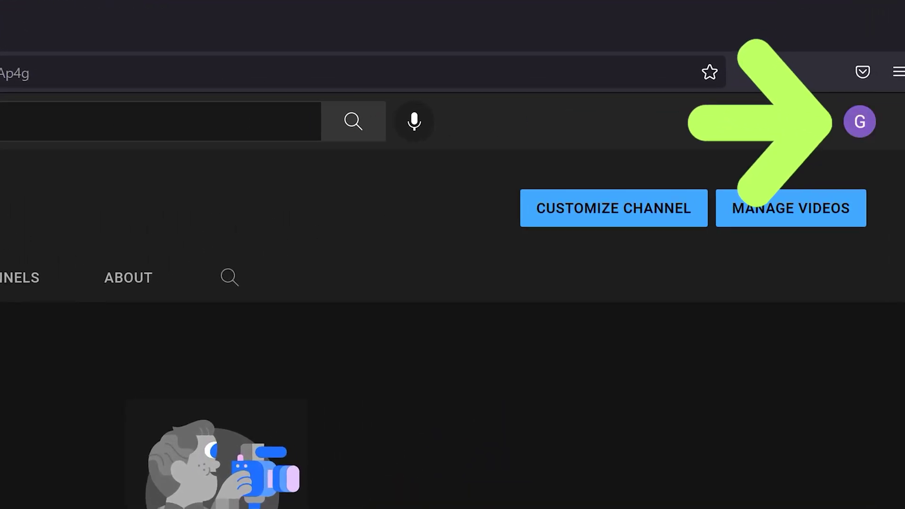
- Open YouTube Studio from the G avatar menu and dismiss the welcome dialog
click(859, 124)
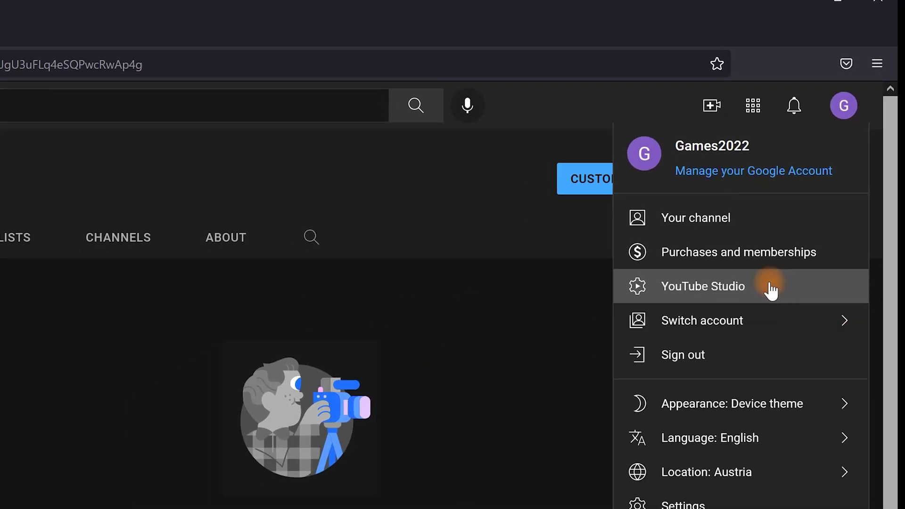
click(774, 339)
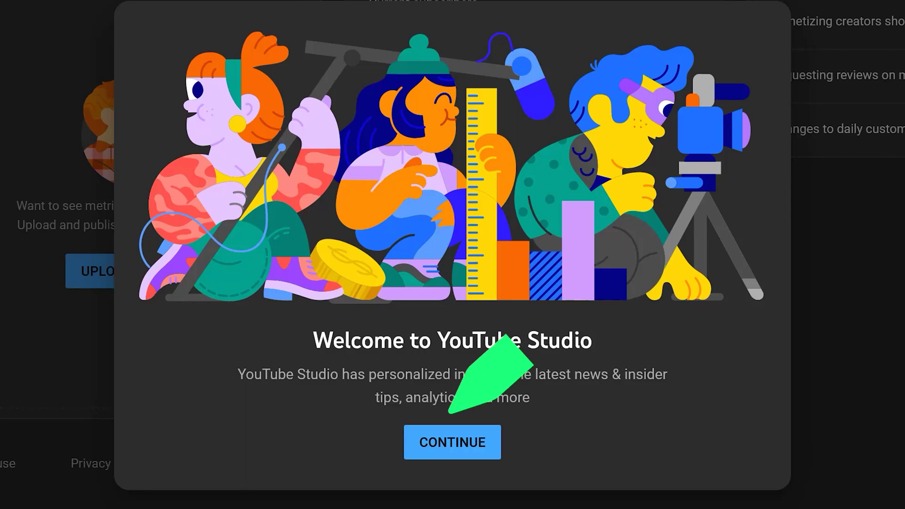
click(453, 443)
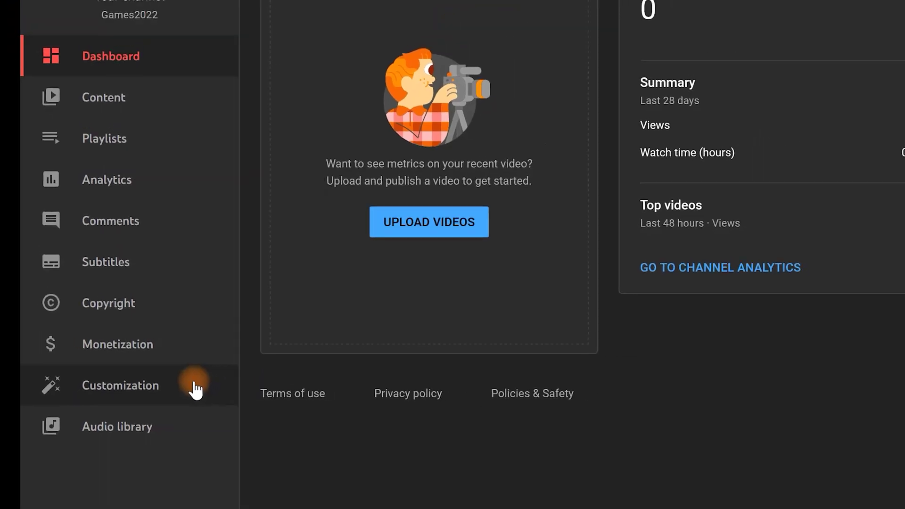
- Under Customization > Basic info, enter the description 'My channel is about games'
click(211, 397)
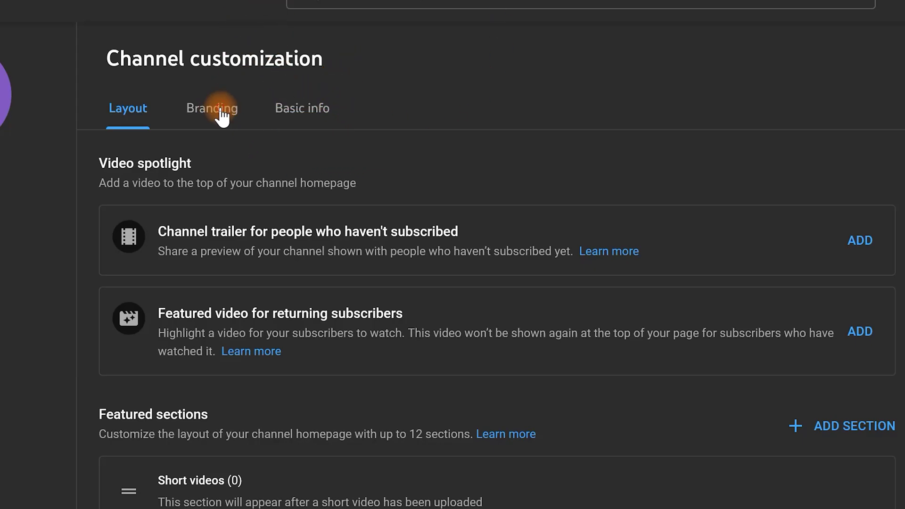
click(220, 115)
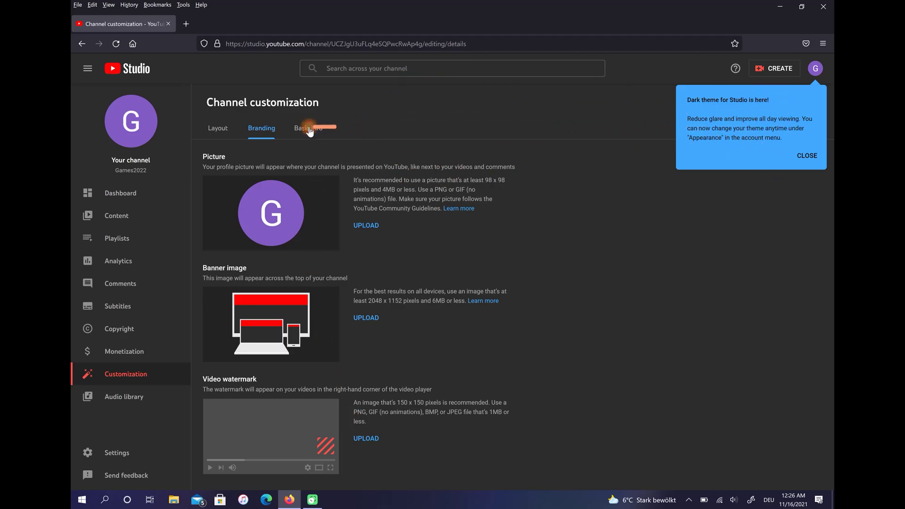
click(310, 133)
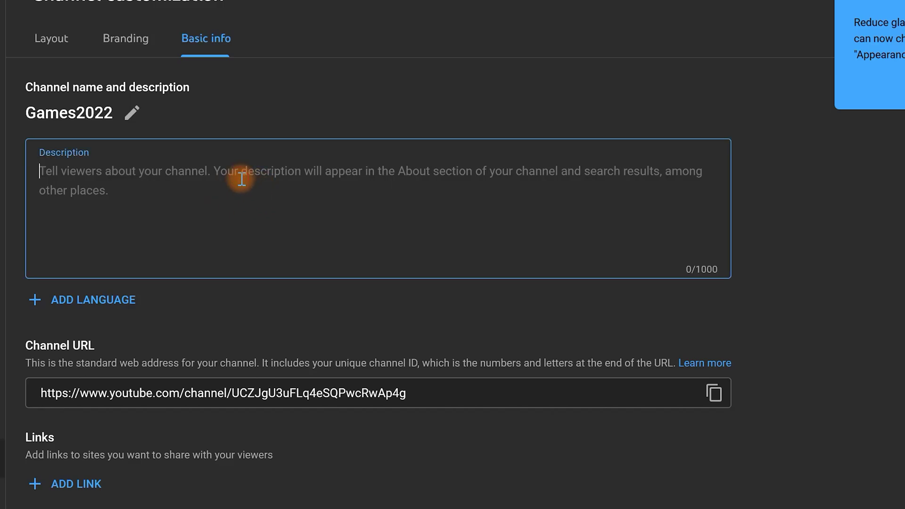
text(My channel is about games)
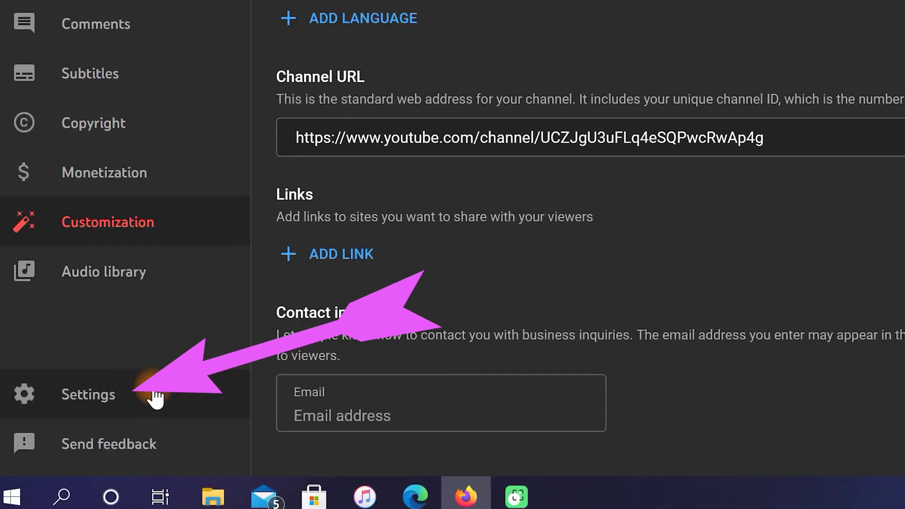
- In channel Basic info settings, choose country Austria and add keywords 'games' and 'tutorial games'
click(147, 394)
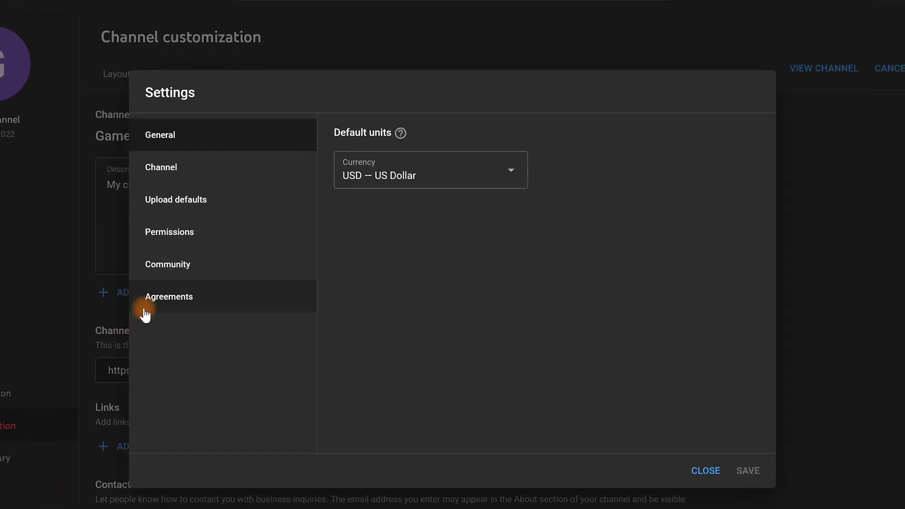
click(234, 175)
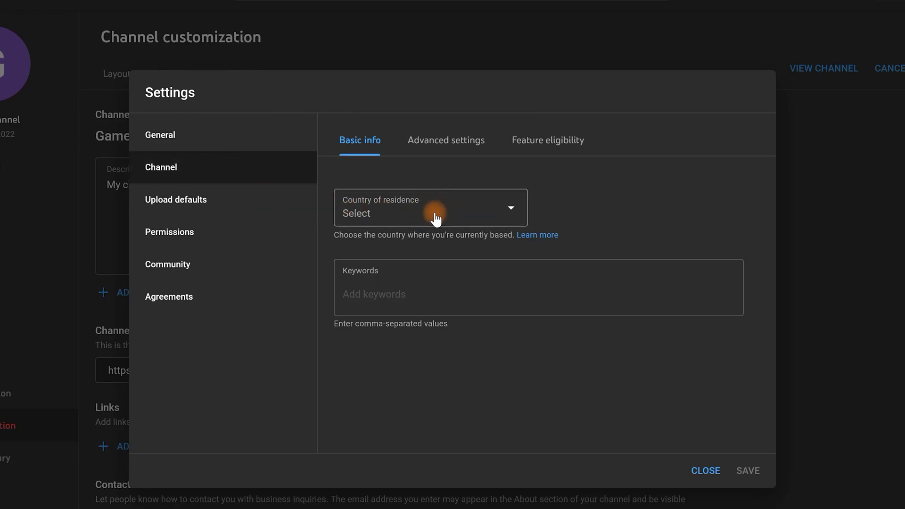
click(445, 219)
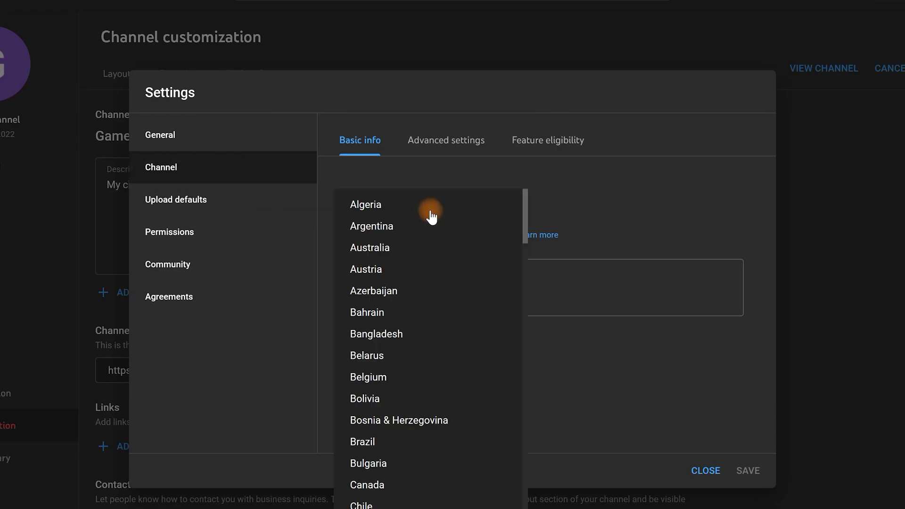
click(402, 272)
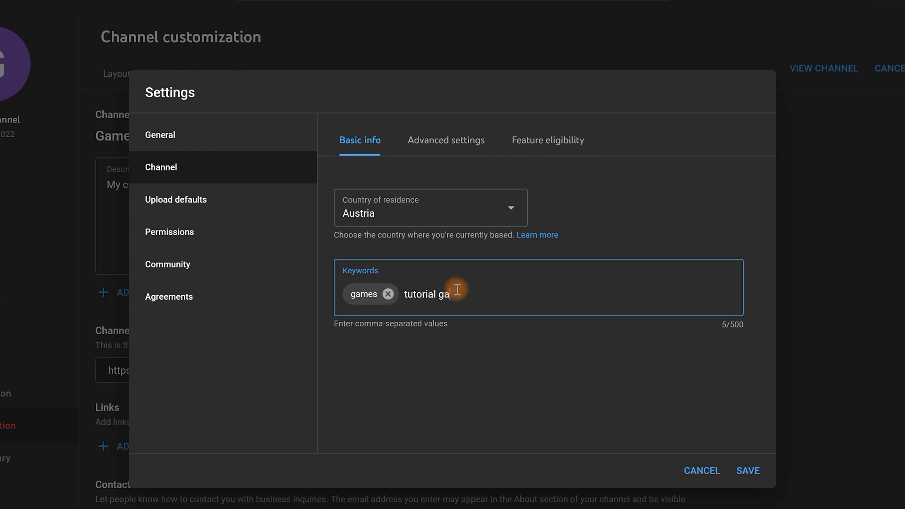
text(mes)
key(Return)
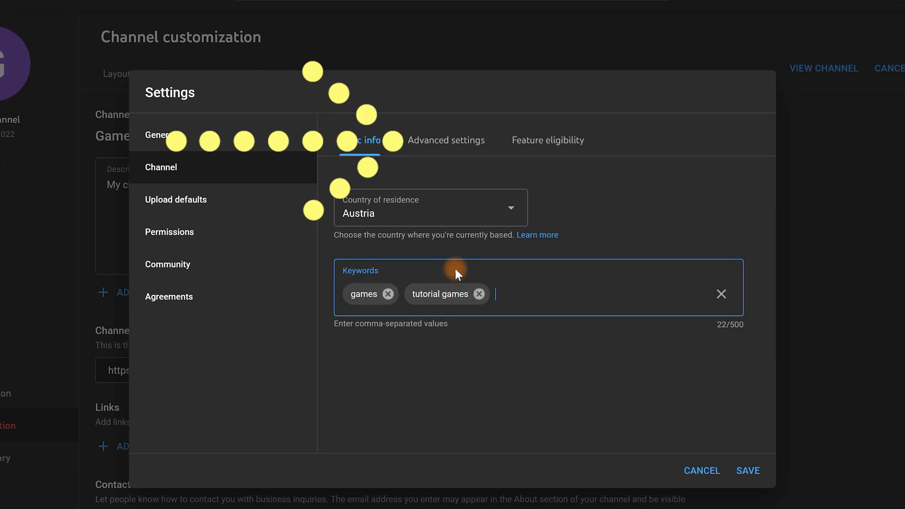
- Under Advanced settings, choose 'No, set this channel as not made for kids', hide the subscriber count, and save
click(447, 140)
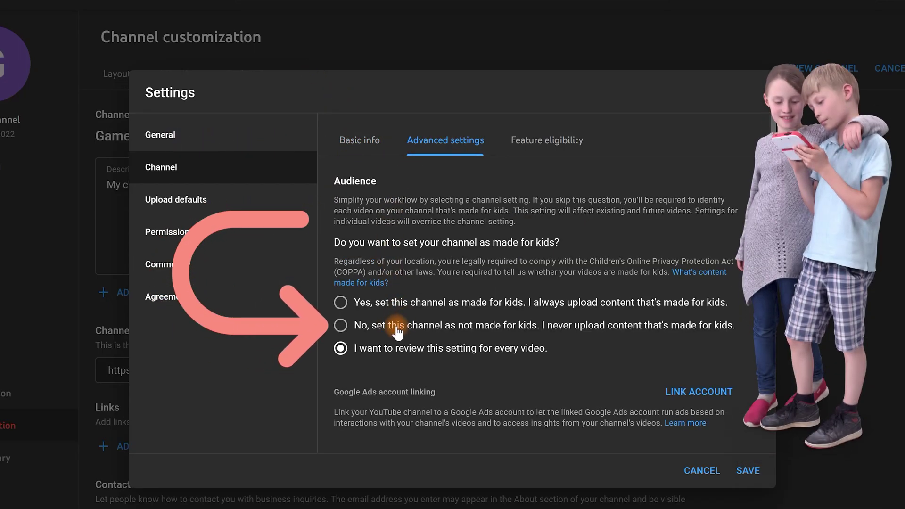
click(398, 329)
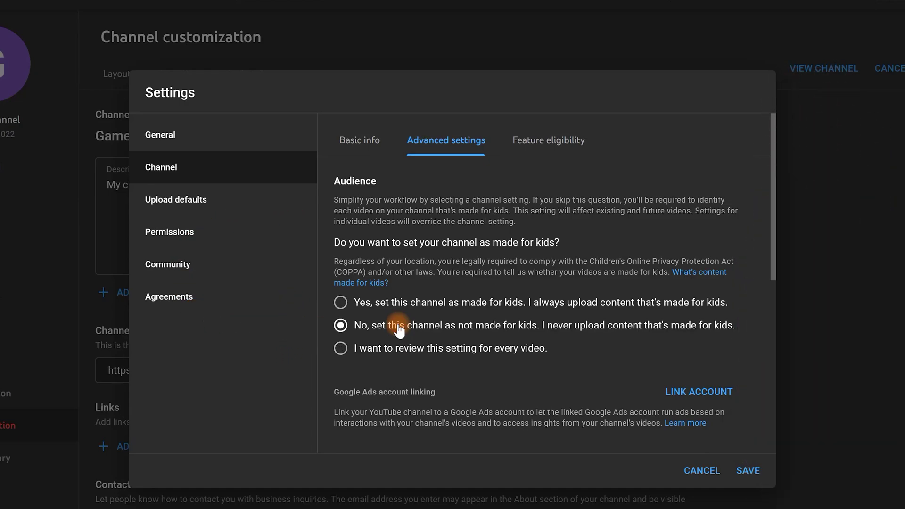
drag(772, 253, 764, 406)
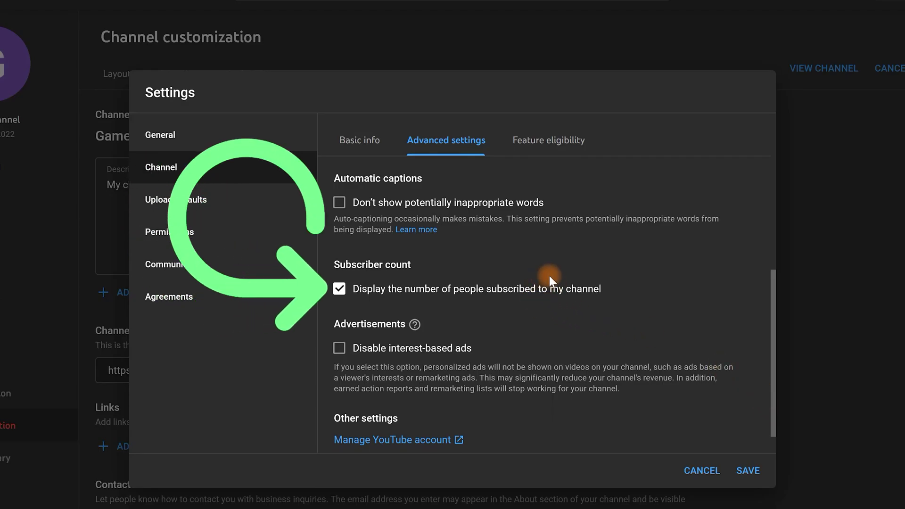
click(542, 289)
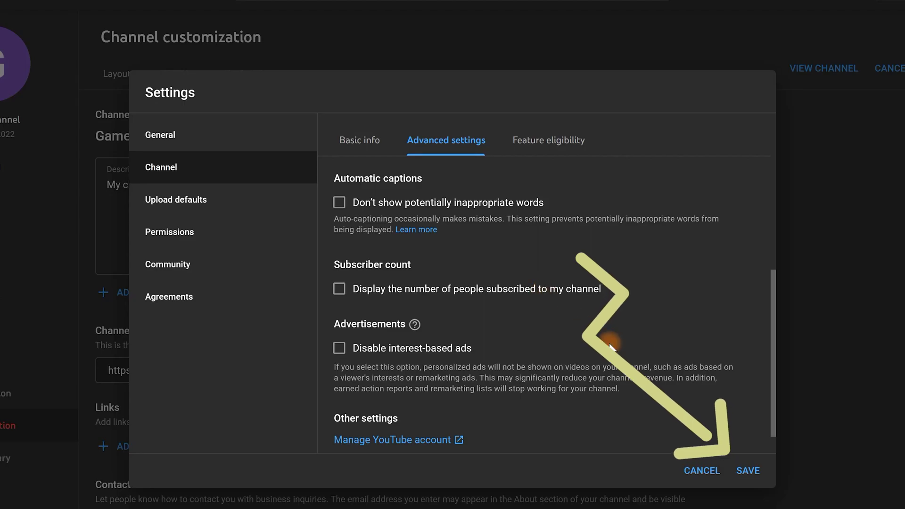
click(748, 470)
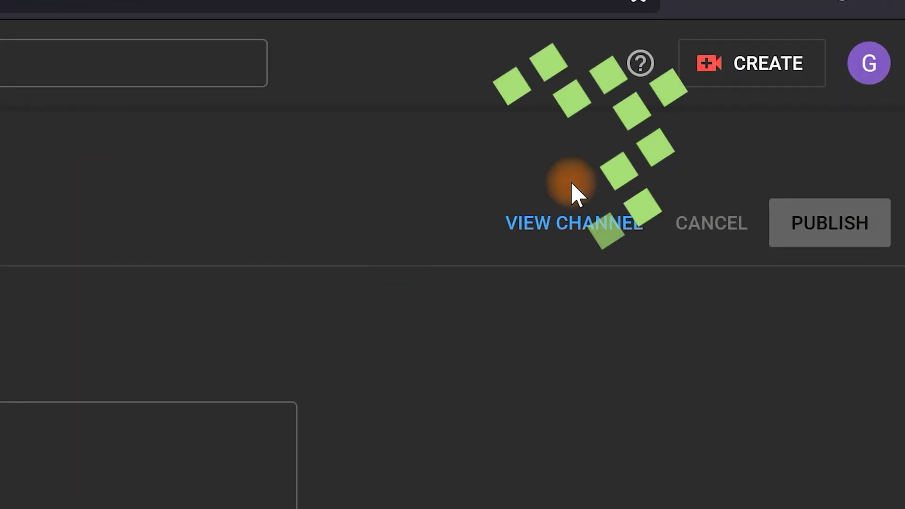
click(766, 66)
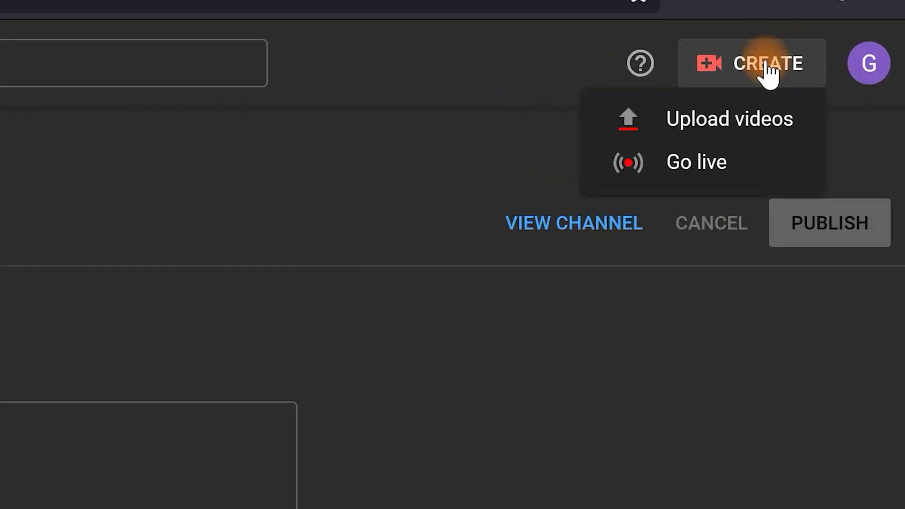
click(745, 127)
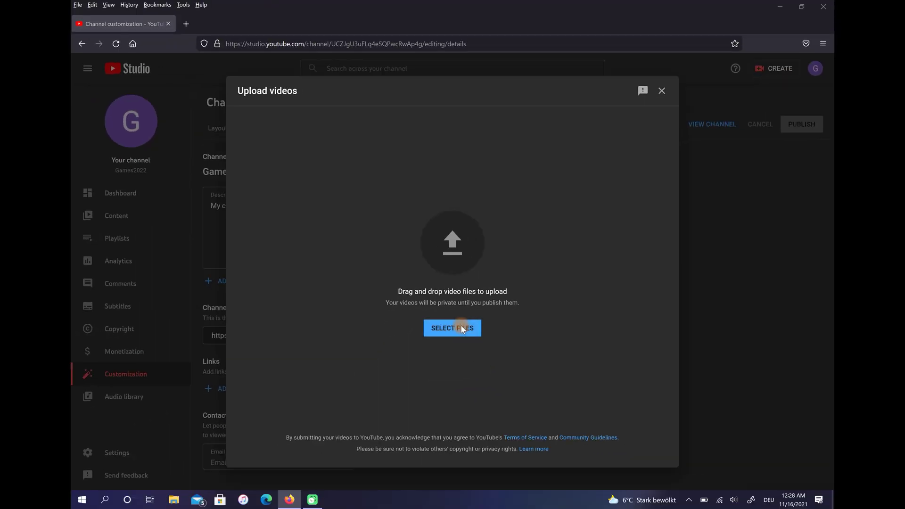
click(477, 410)
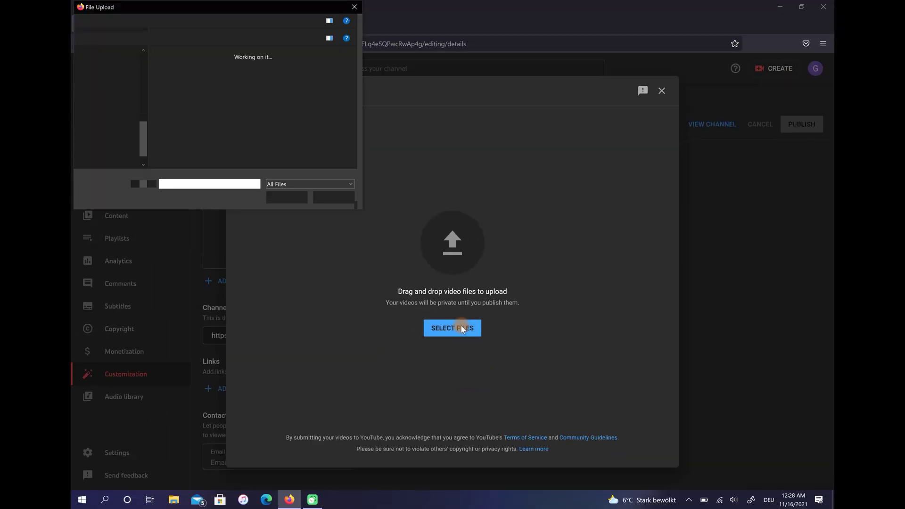
click(324, 198)
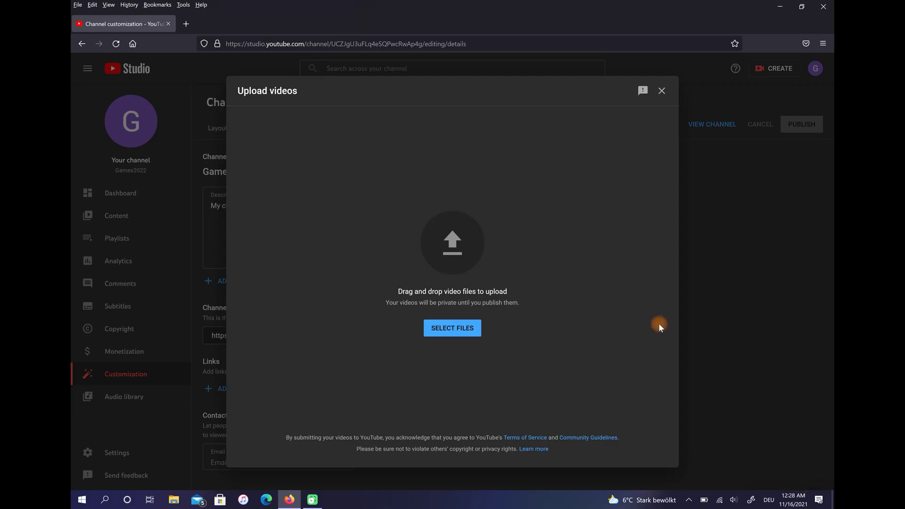
- Close the upload window and go to the advanced Upload defaults in channel Settings
click(662, 91)
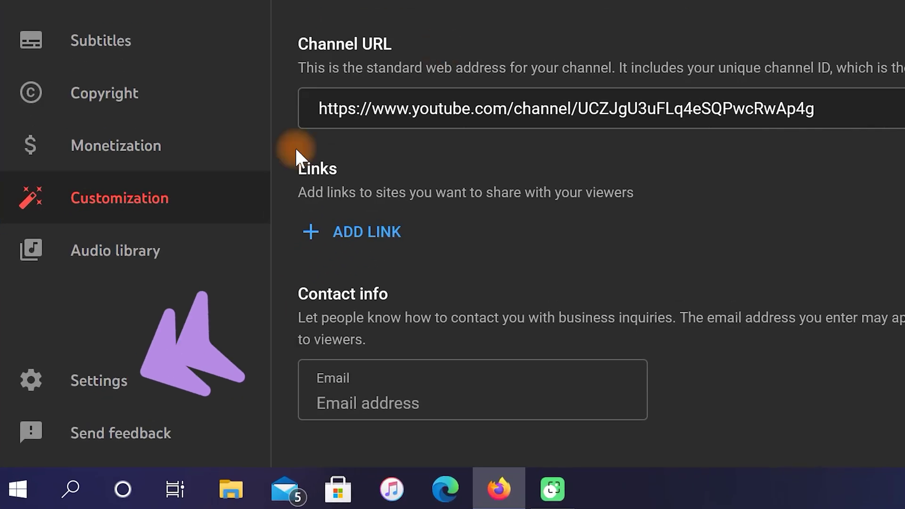
click(126, 457)
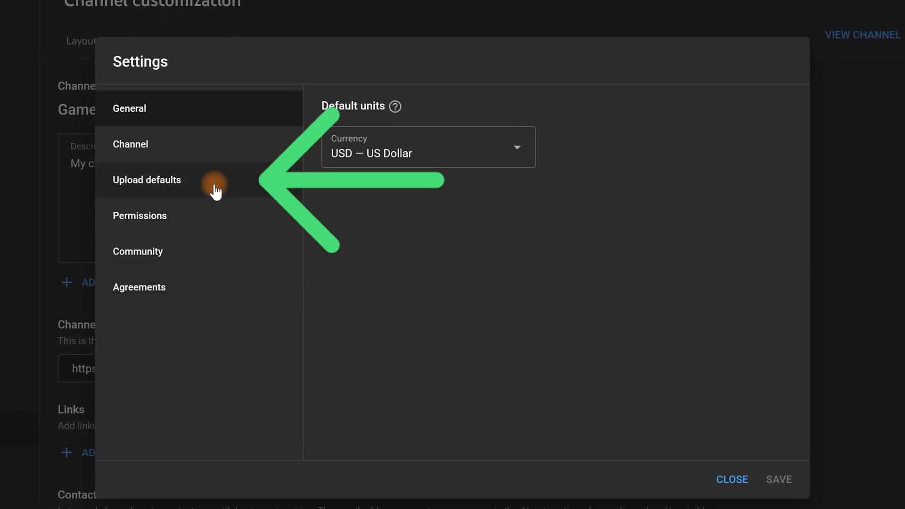
click(220, 189)
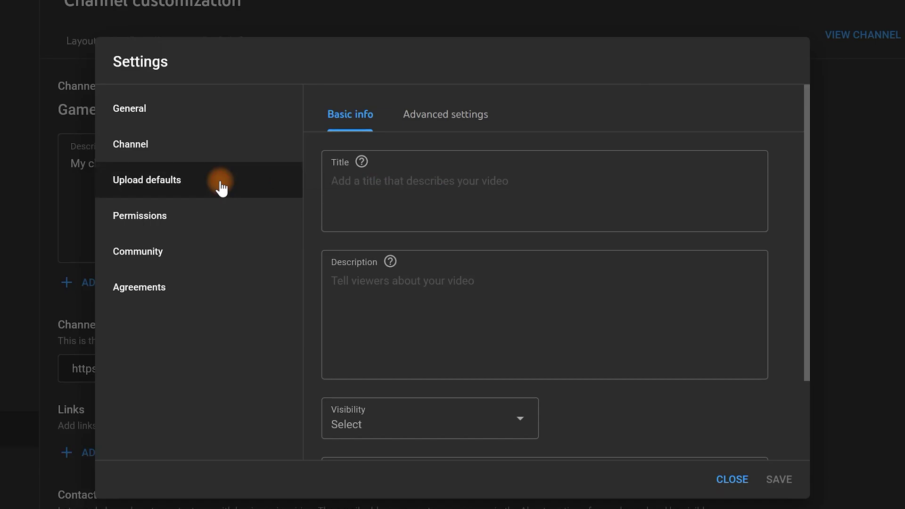
click(451, 117)
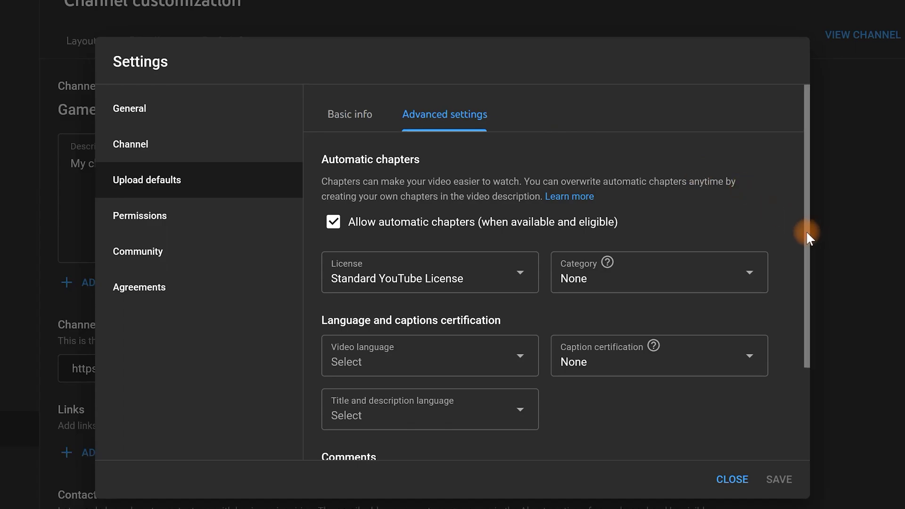
- Set the default upload Category to Gaming and save
drag(805, 230, 807, 363)
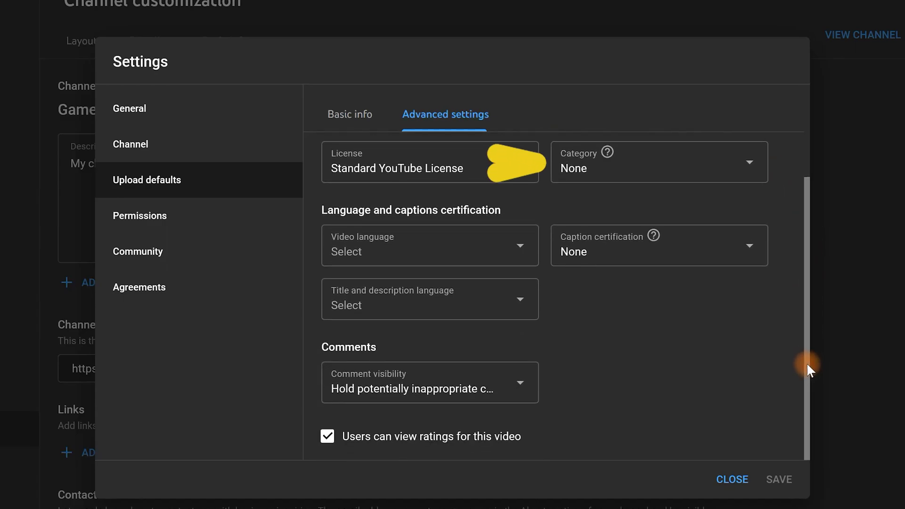
click(642, 165)
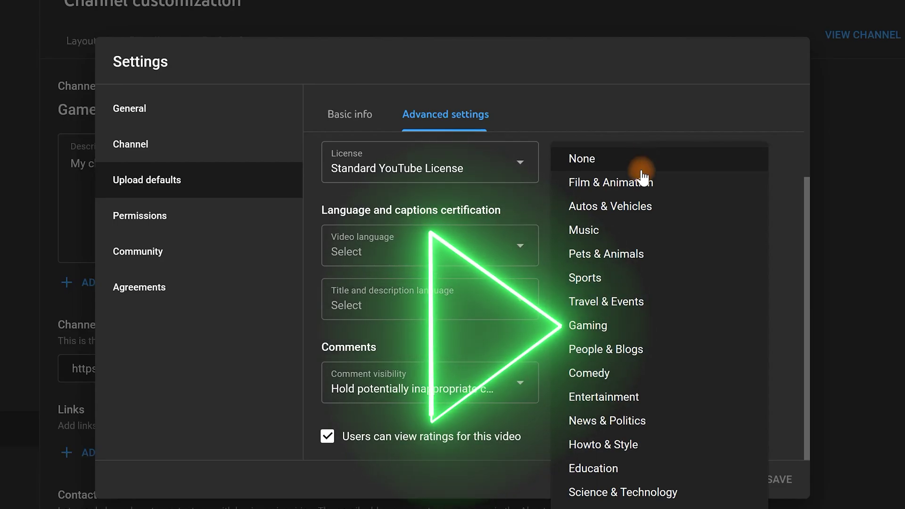
click(635, 325)
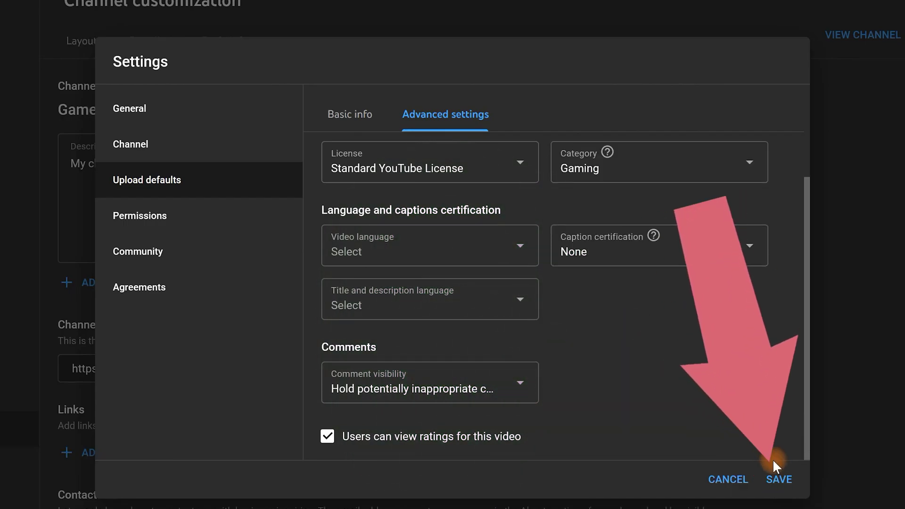
click(775, 479)
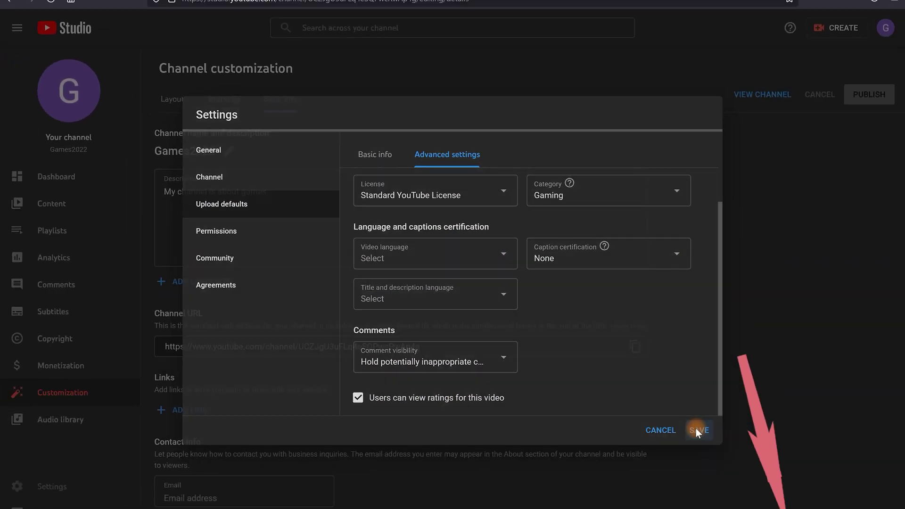